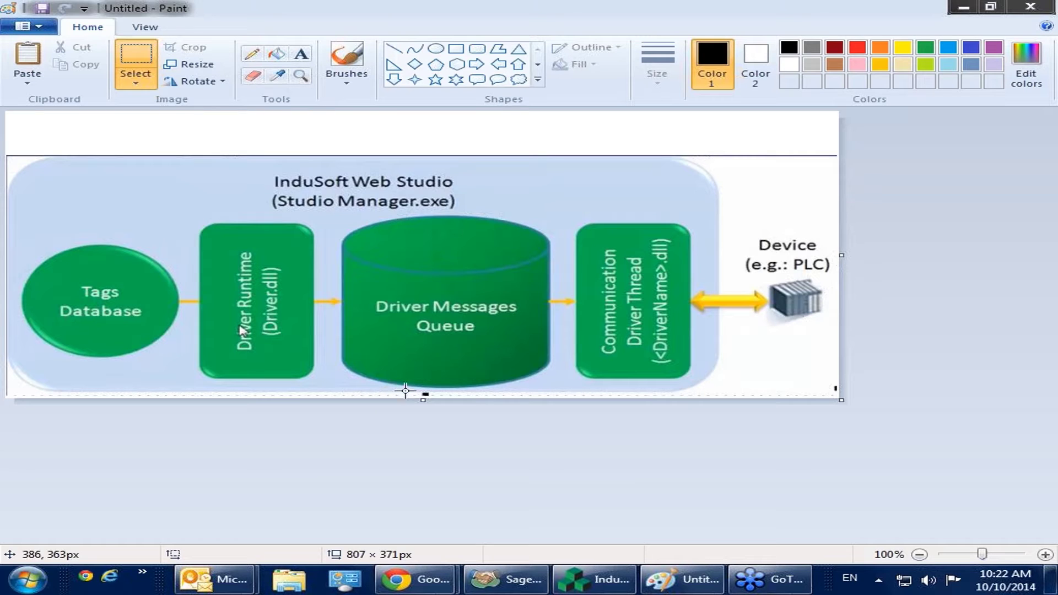
# Bring the InduSoft Web Studio project window forward from the taskbar.
pyautogui.click(582, 587)
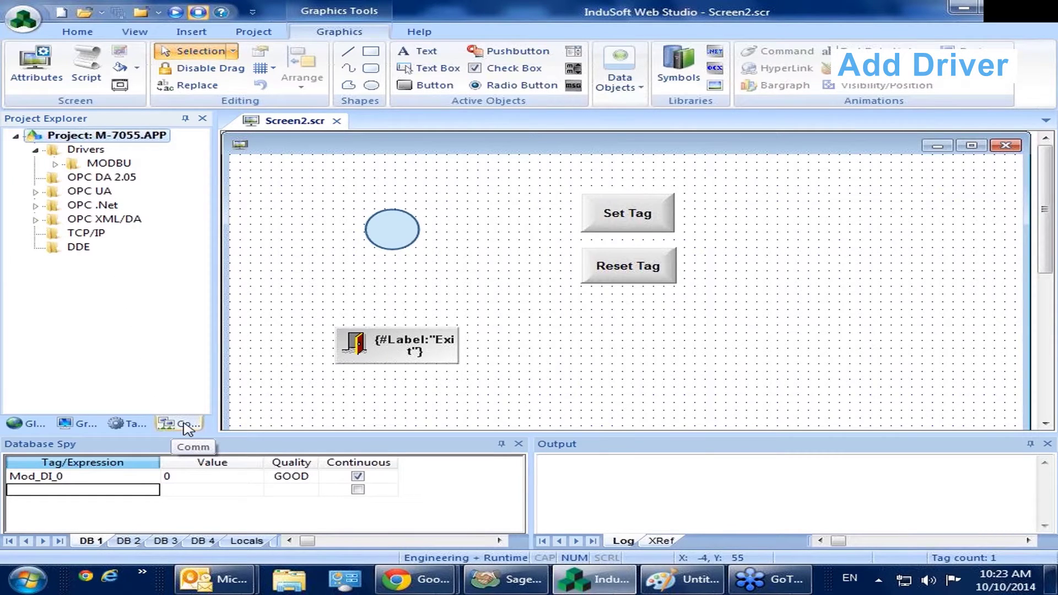
pyautogui.rightClick(83, 150)
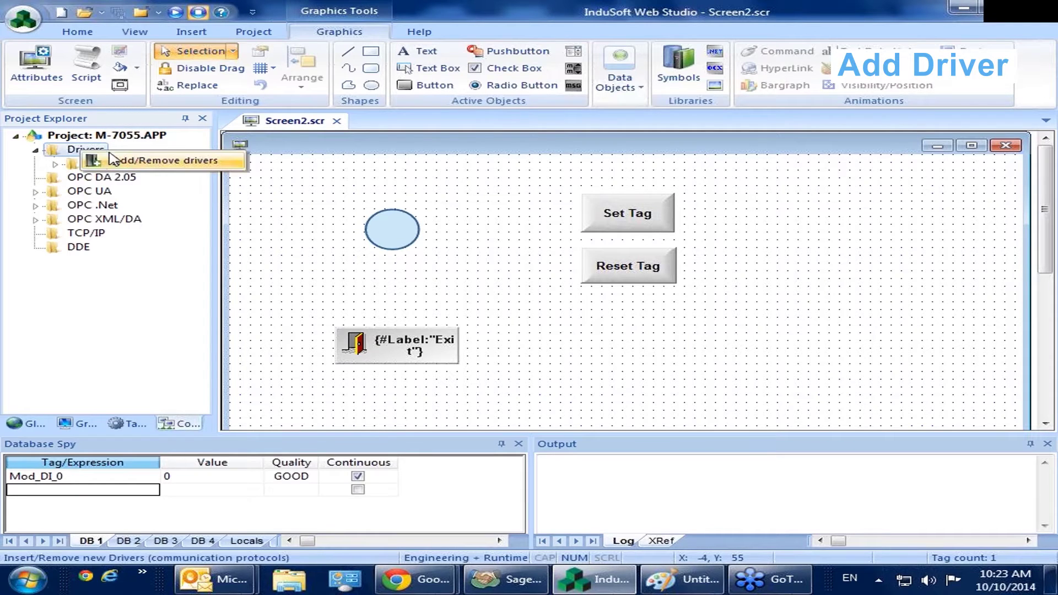
pyautogui.click(91, 158)
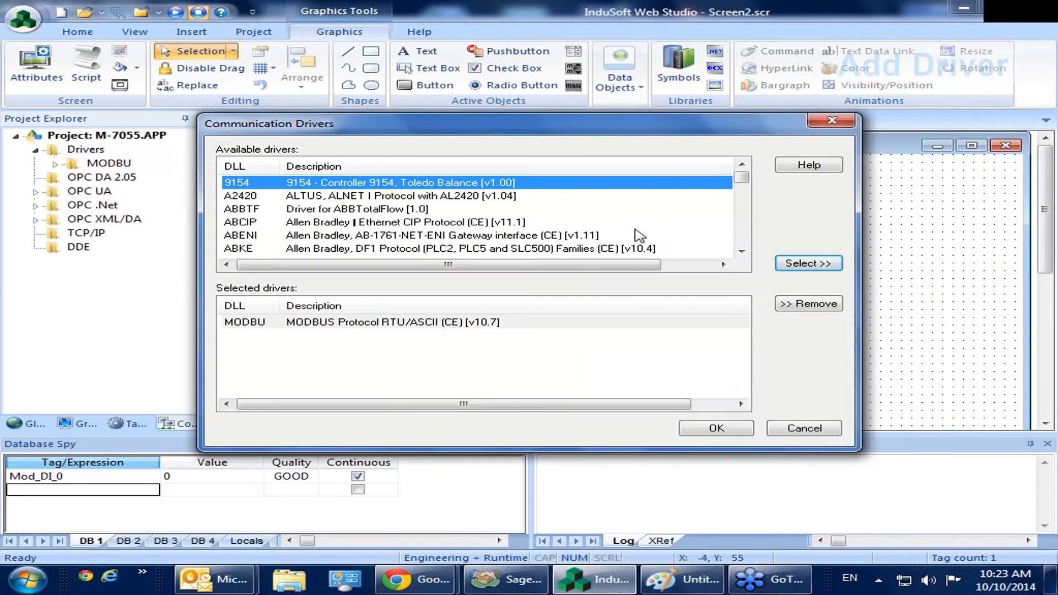
pyautogui.click(742, 251)
pyautogui.click(742, 252)
pyautogui.click(742, 251)
pyautogui.click(742, 251)
pyautogui.click(742, 252)
pyautogui.click(742, 251)
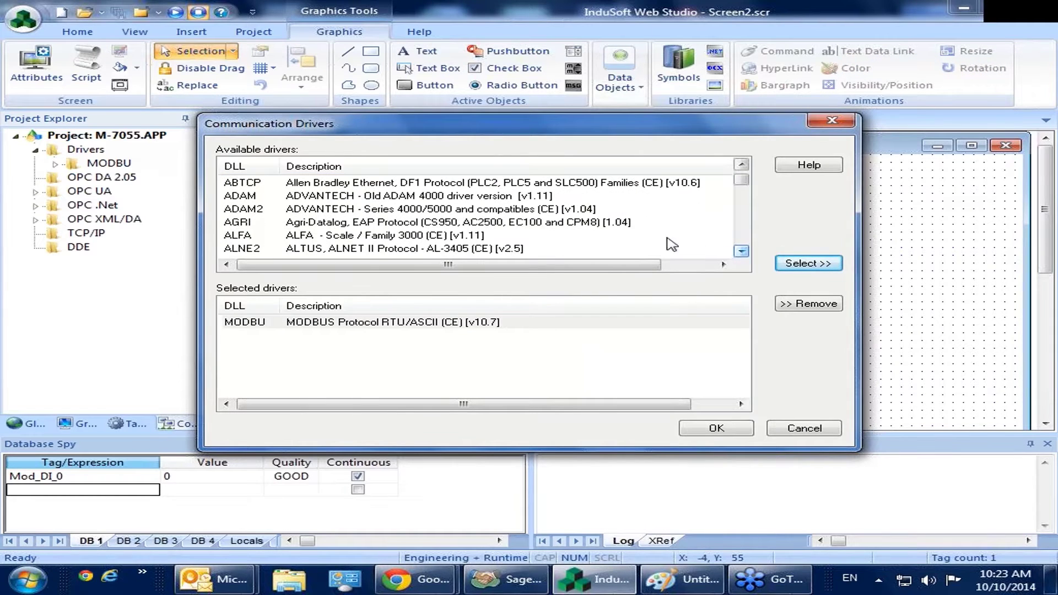
pyautogui.click(742, 251)
pyautogui.click(742, 251)
pyautogui.click(742, 252)
pyautogui.click(742, 251)
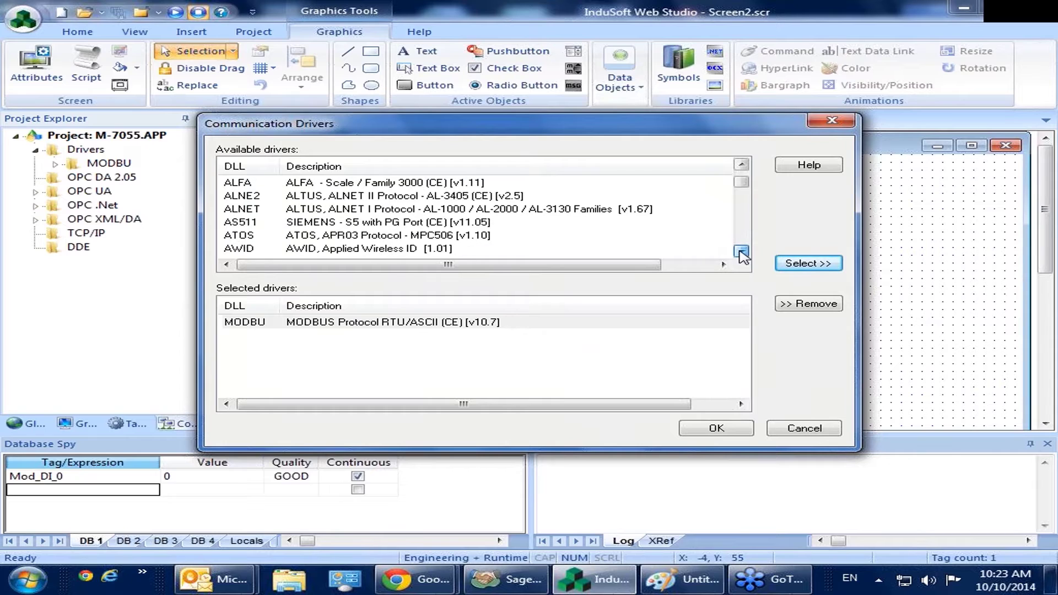
pyautogui.click(742, 252)
pyautogui.click(742, 251)
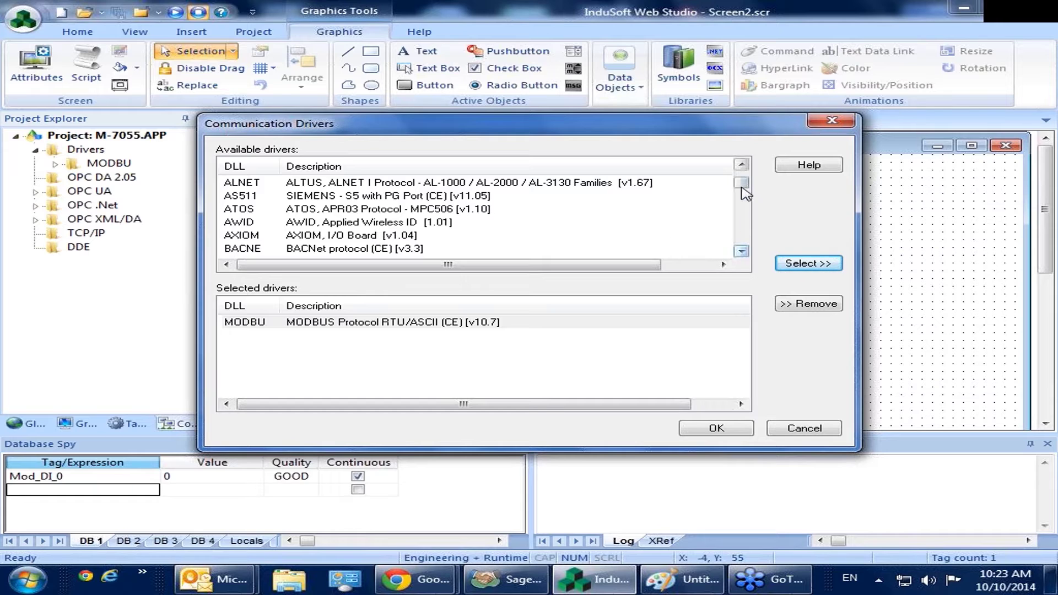
pyautogui.moveTo(742, 188); pyautogui.dragTo(742, 199)
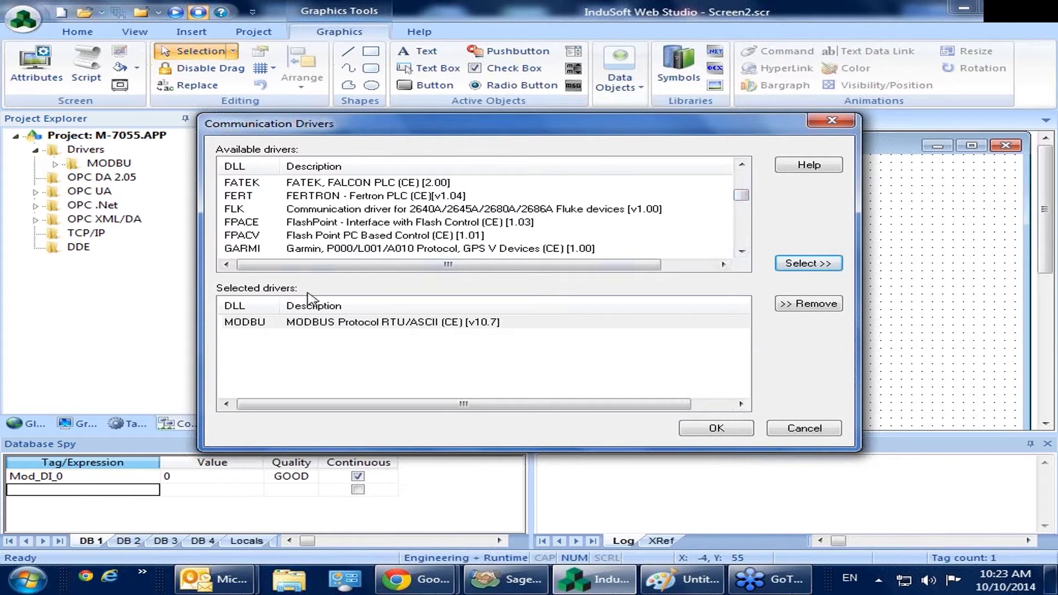
pyautogui.click(308, 325)
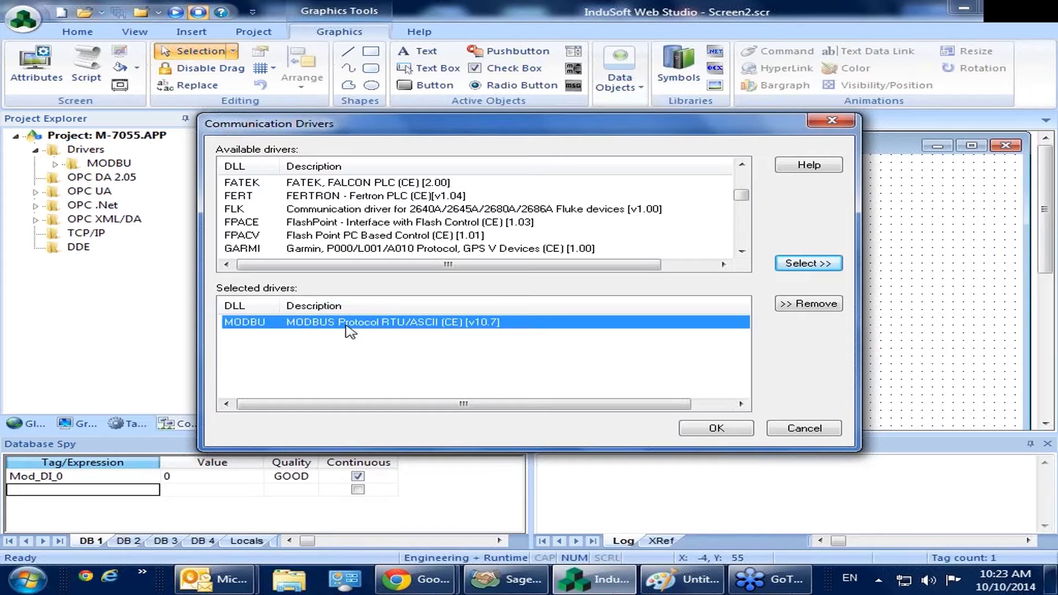
pyautogui.click(741, 252)
pyautogui.click(740, 253)
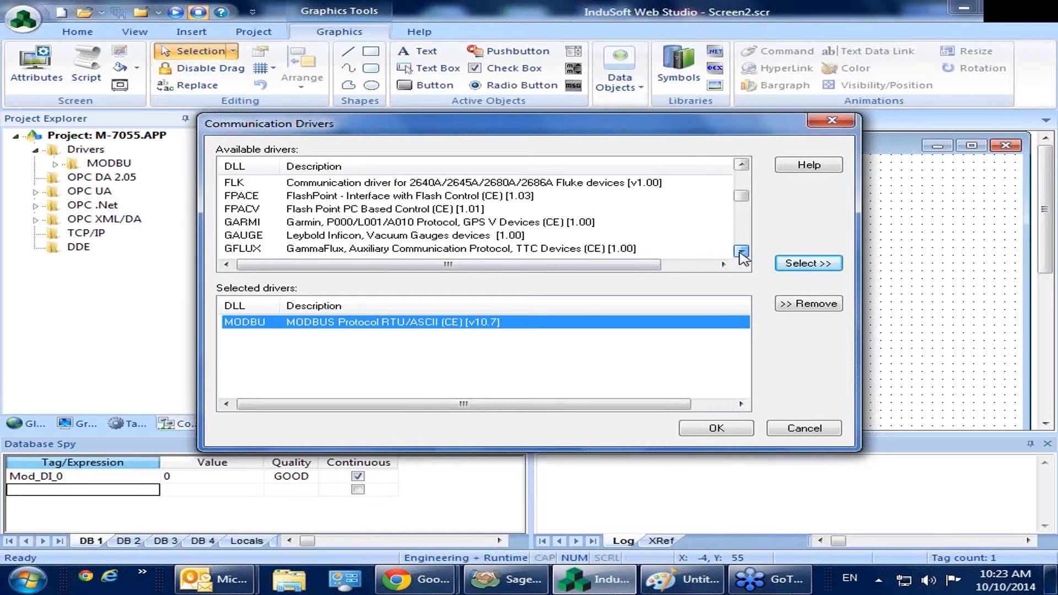
pyautogui.click(741, 253)
pyautogui.click(741, 252)
pyautogui.click(741, 252)
pyautogui.click(741, 253)
pyautogui.click(741, 253)
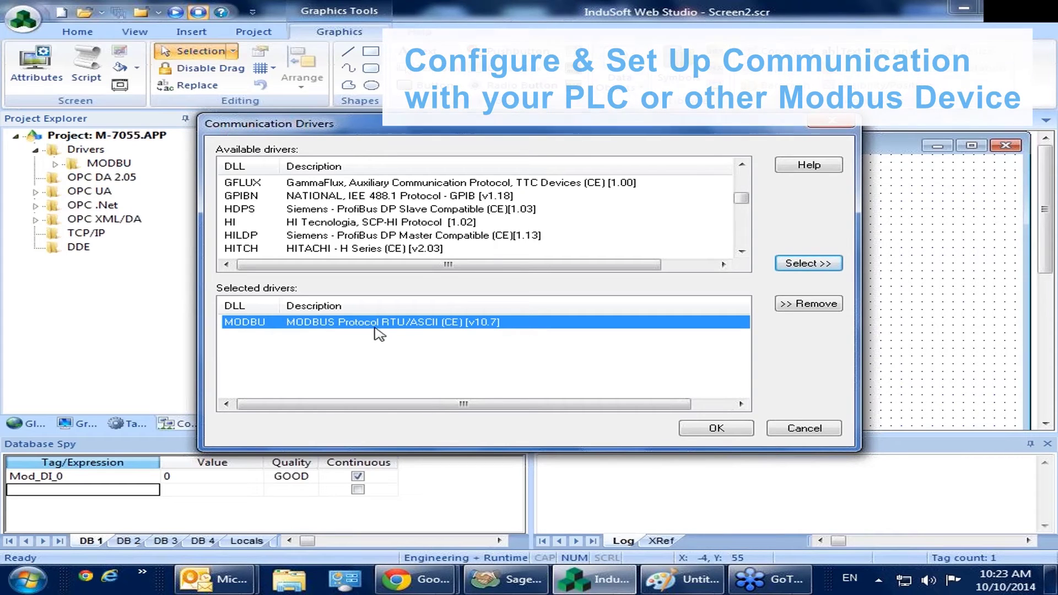
# Open the MODBU main driver sheet, where Mod_DI_0 maps to station 1, address 1X:1.
pyautogui.click(716, 428)
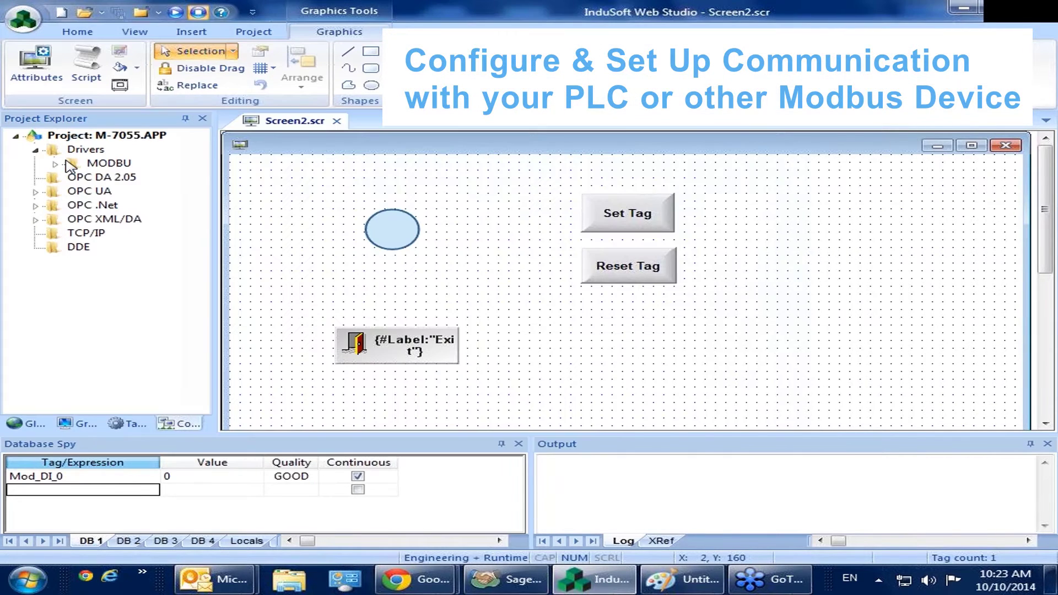
pyautogui.click(55, 163)
pyautogui.doubleClick(94, 177)
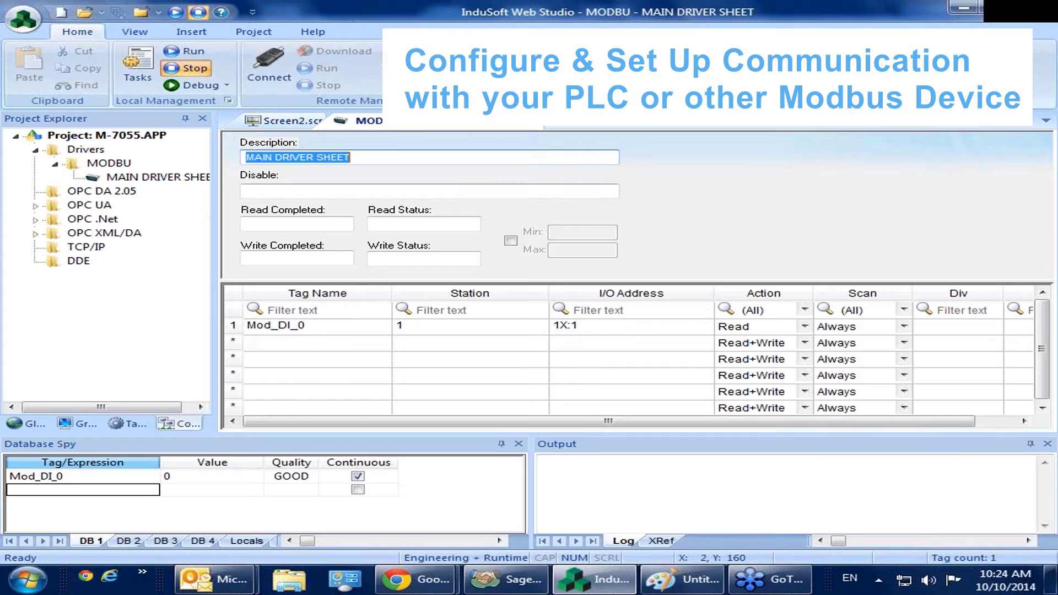
pyautogui.click(291, 326)
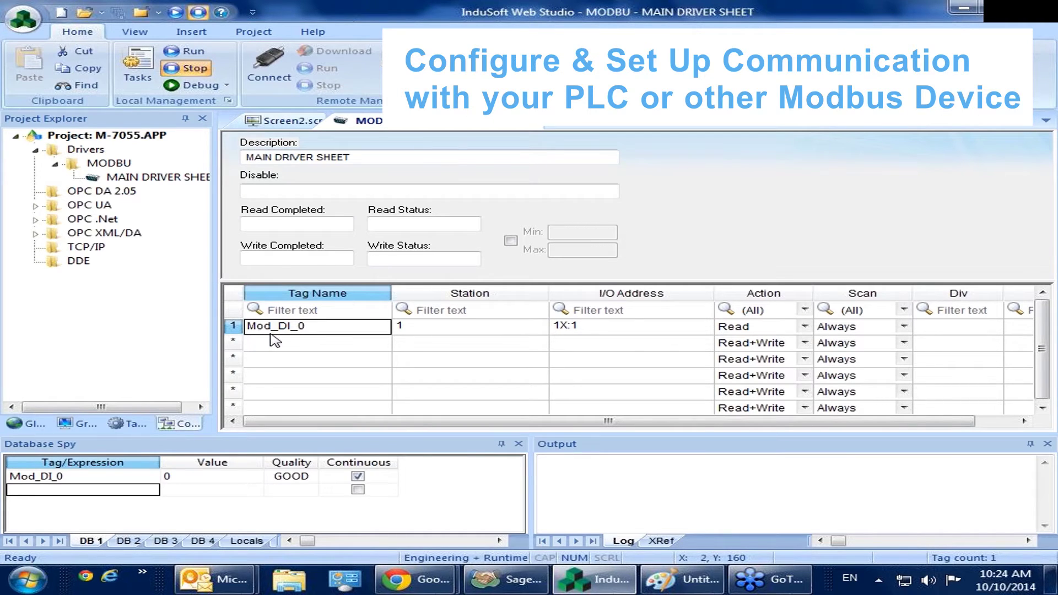
pyautogui.rightClick(108, 165)
# Review MODBU serial settings (COM6, 9600 baud, RTU) without changes, then return to Screen2.
pyautogui.click(145, 198)
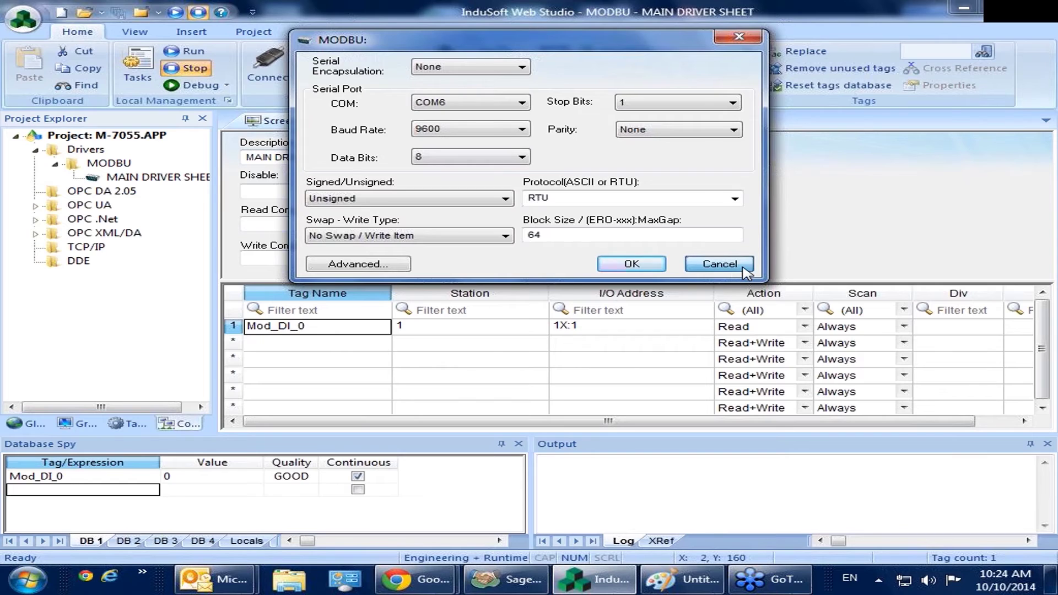
pyautogui.click(720, 264)
pyautogui.click(275, 121)
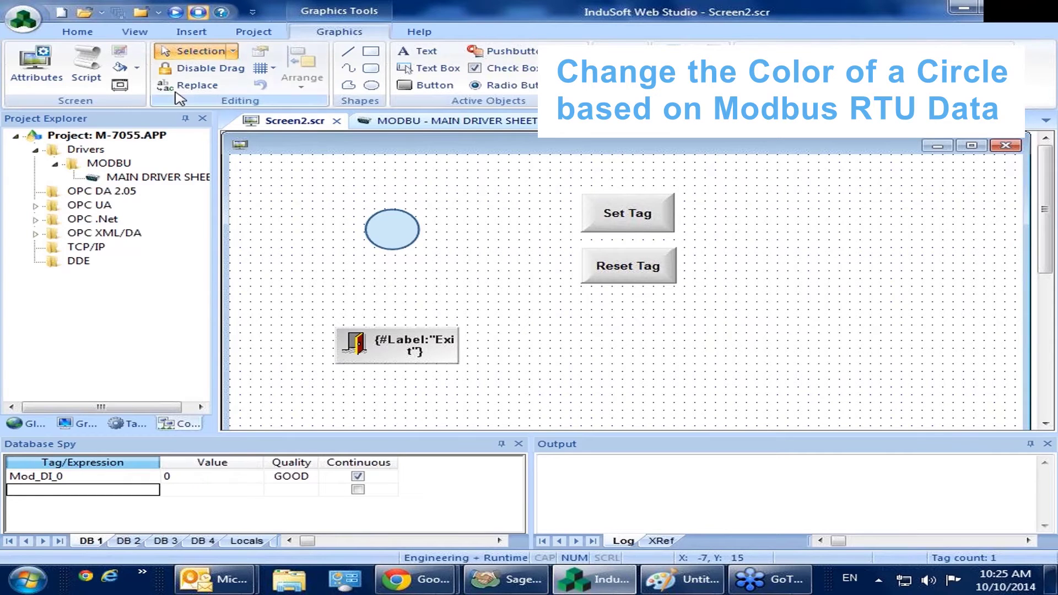
# Run the project so Screen2's circle appears red at runtime.
pyautogui.click(180, 14)
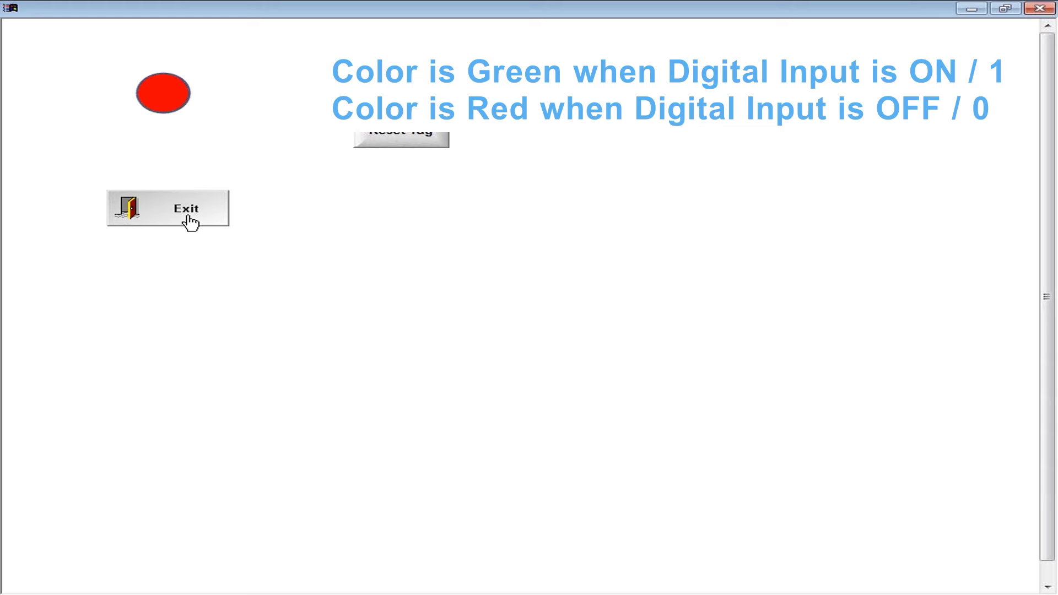
# Switch from the running screen back to the InduSoft development window.
pyautogui.press('super')
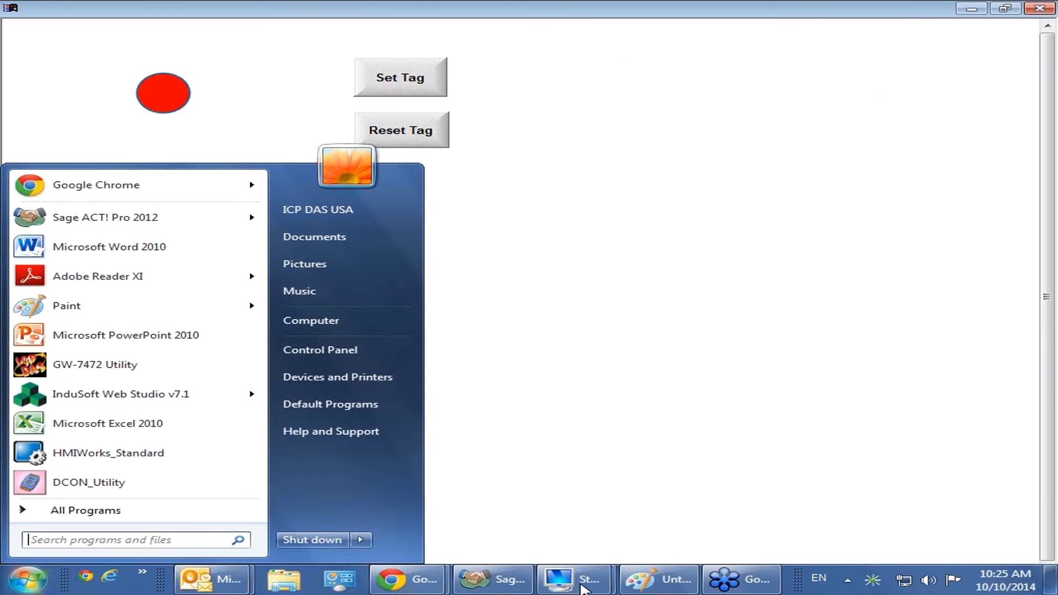
pyautogui.click(582, 589)
pyautogui.click(635, 530)
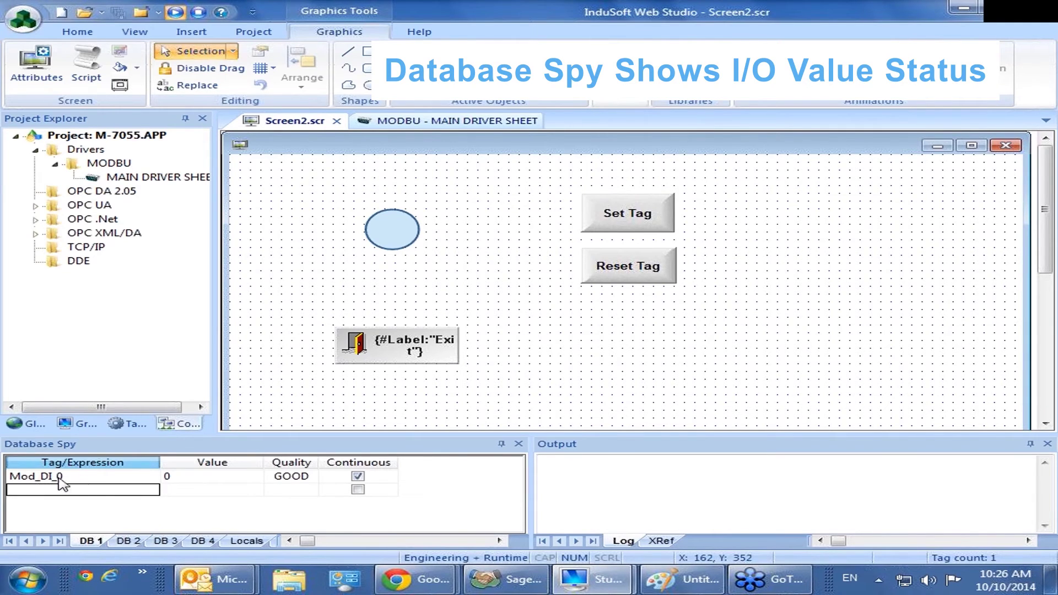
# Show the MODBU main driver sheet again with Mod_DI_0 mapped to 1X:1.
pyautogui.moveTo(153, 177); pyautogui.dragTo(154, 183)
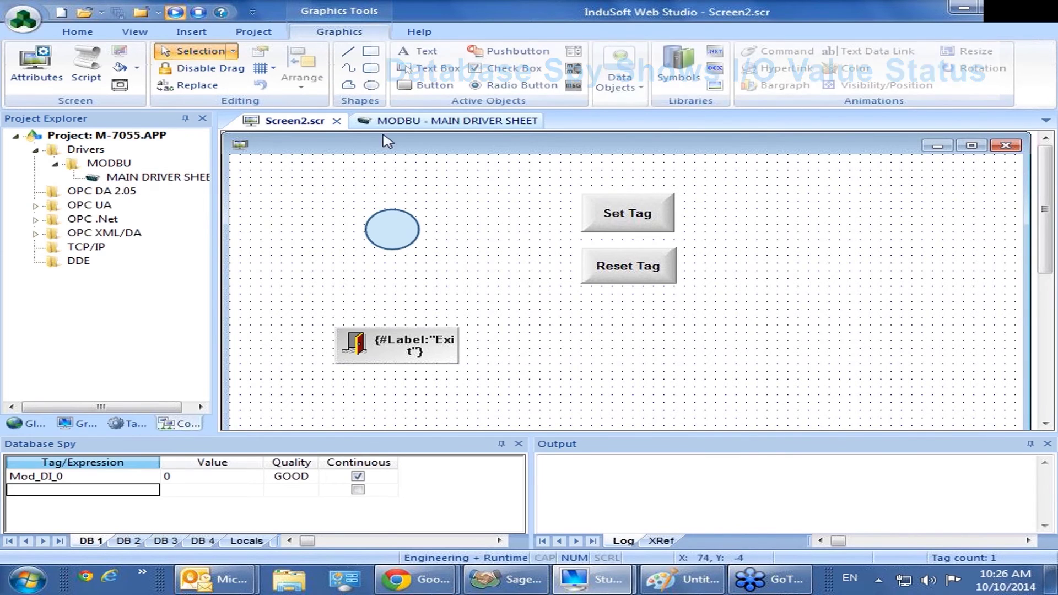
pyautogui.click(414, 121)
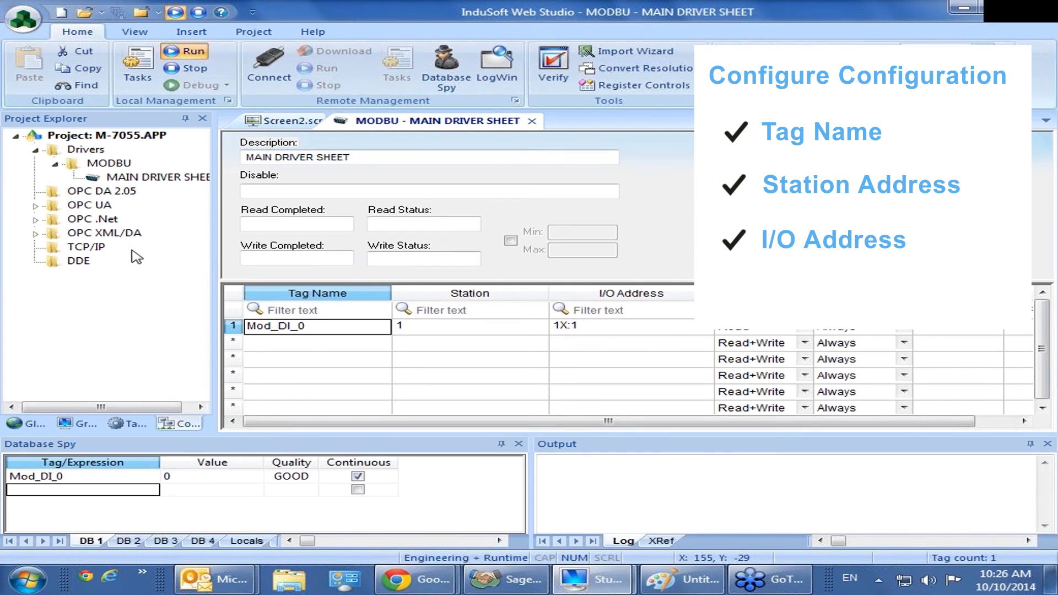
# Expand Project Tags and Tag List in the Global tags tree.
pyautogui.click(31, 425)
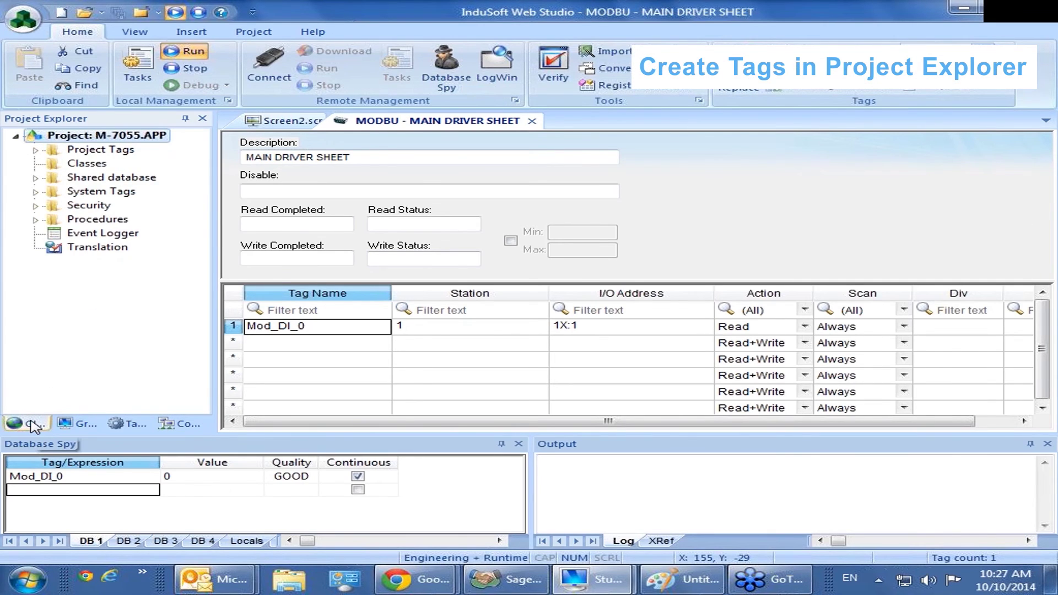
pyautogui.click(35, 149)
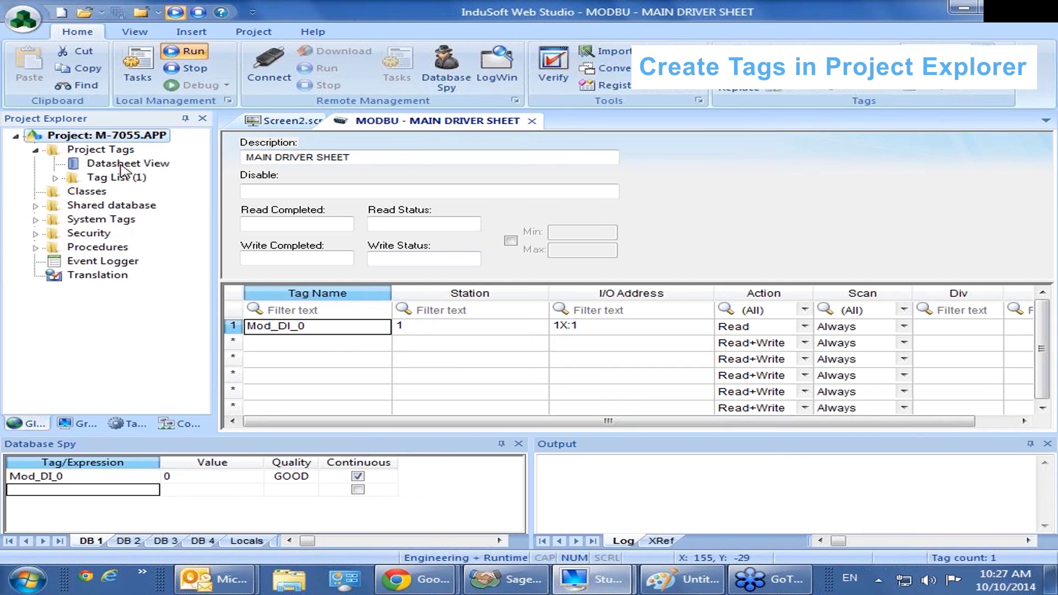
pyautogui.click(55, 178)
pyautogui.click(107, 180)
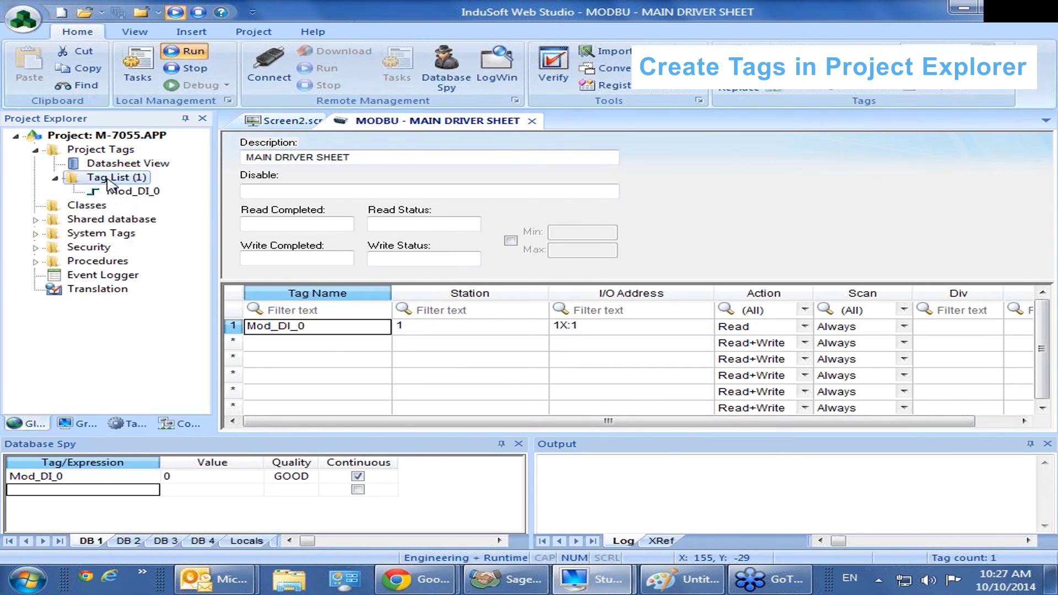
pyautogui.rightClick(109, 184)
pyautogui.click(144, 219)
# Inspect Mod_DI_0's properties, a Boolean server tag, and close them unchanged.
pyautogui.click(113, 194)
pyautogui.doubleClick(129, 193)
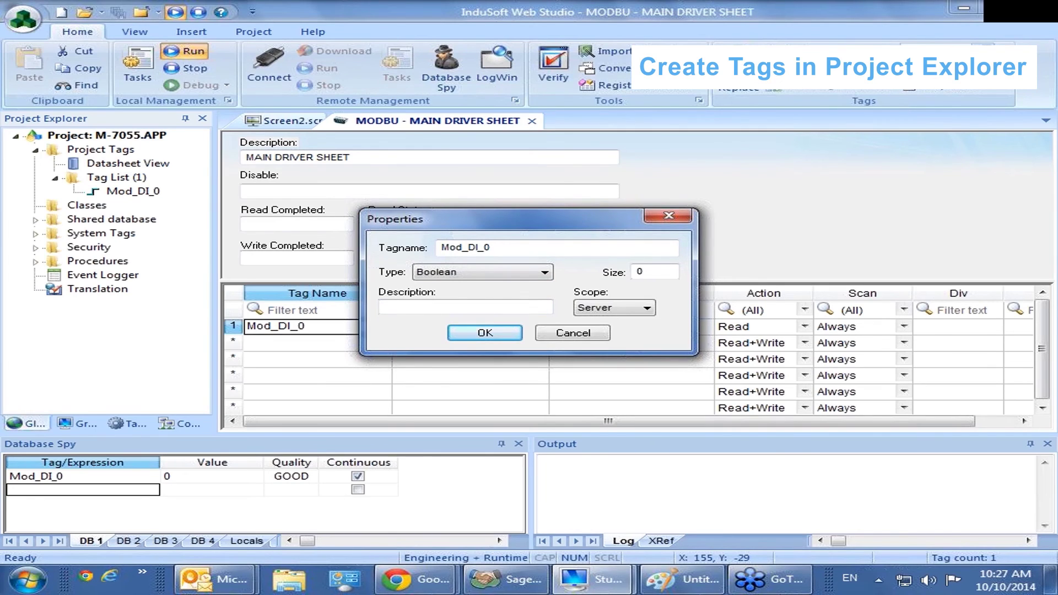
pyautogui.click(557, 334)
pyautogui.rightClick(116, 181)
pyautogui.click(176, 190)
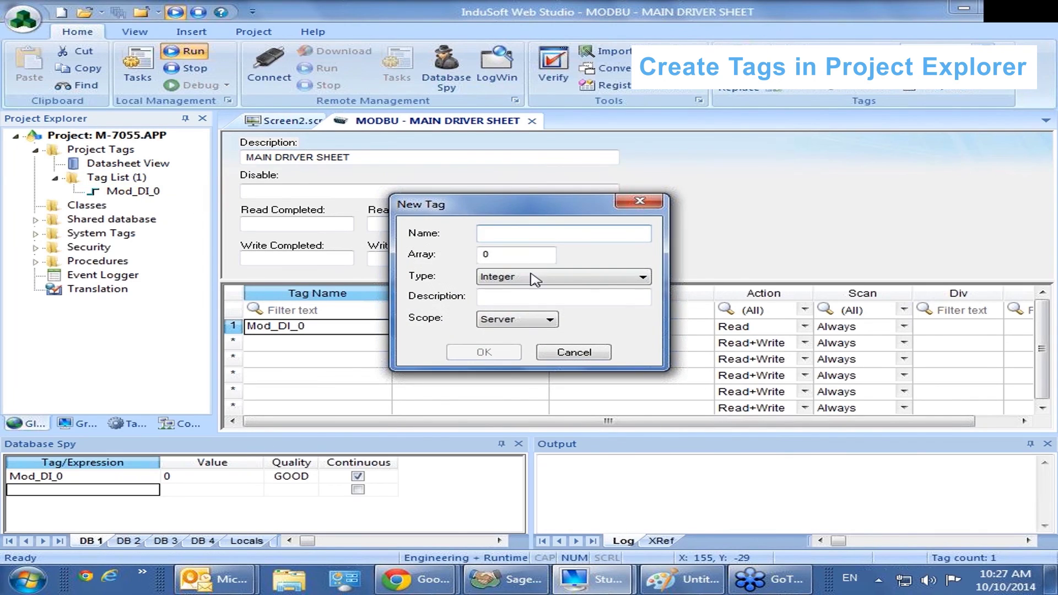
pyautogui.click(536, 279)
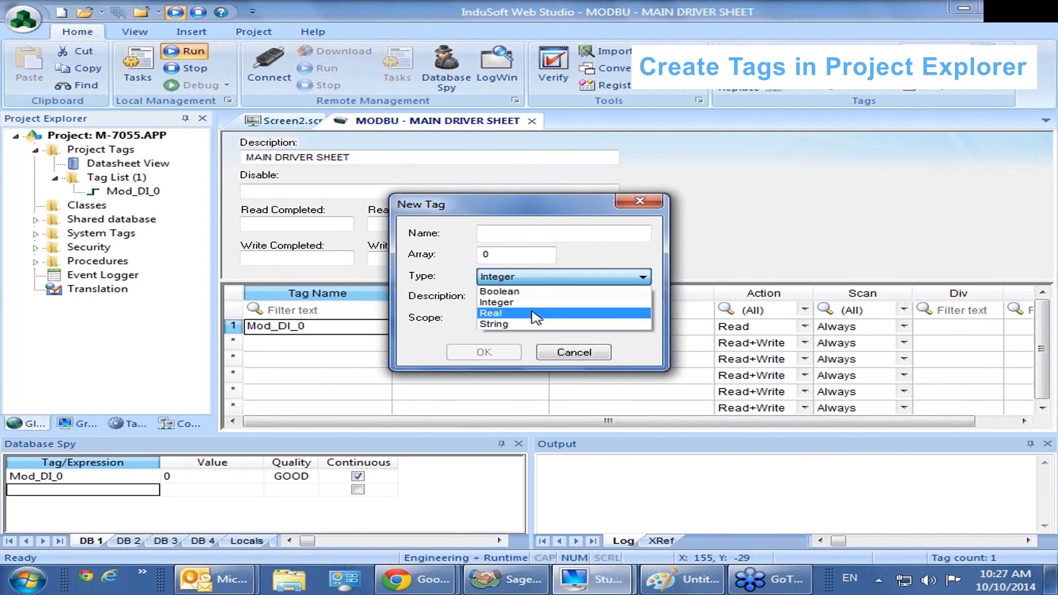
pyautogui.click(606, 278)
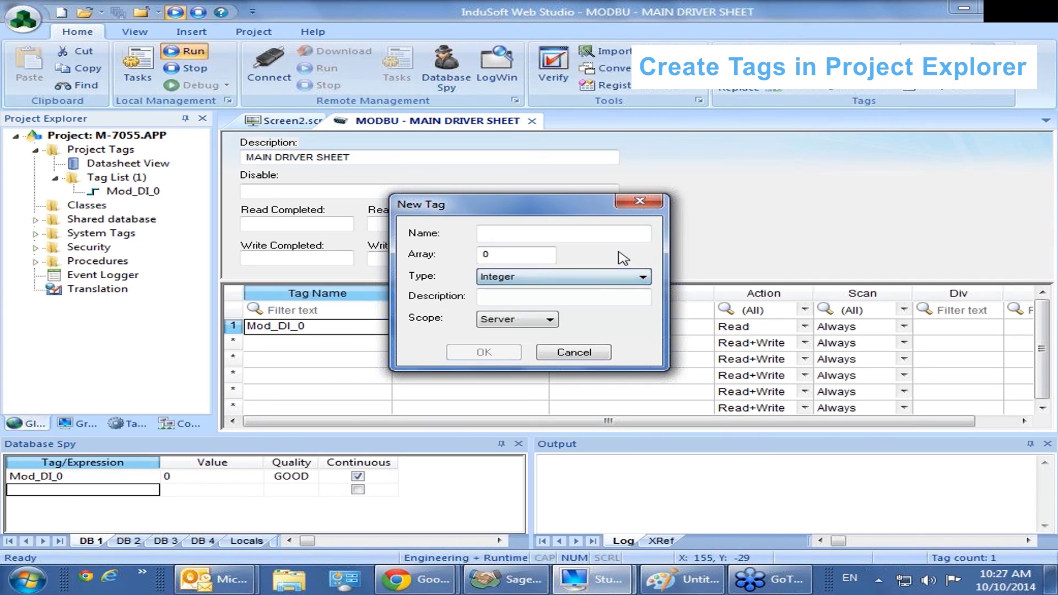
pyautogui.click(563, 357)
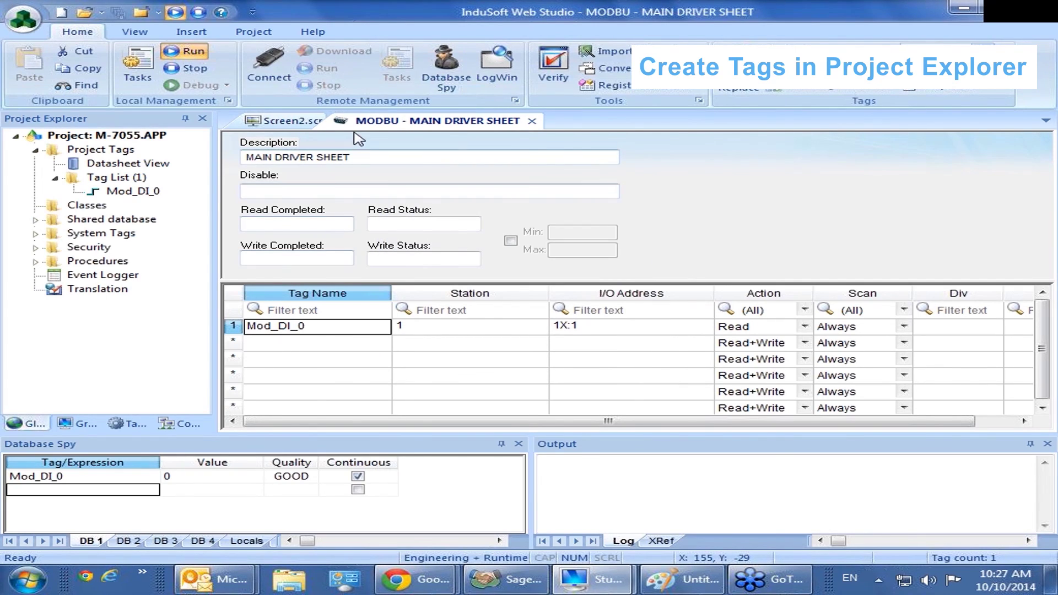